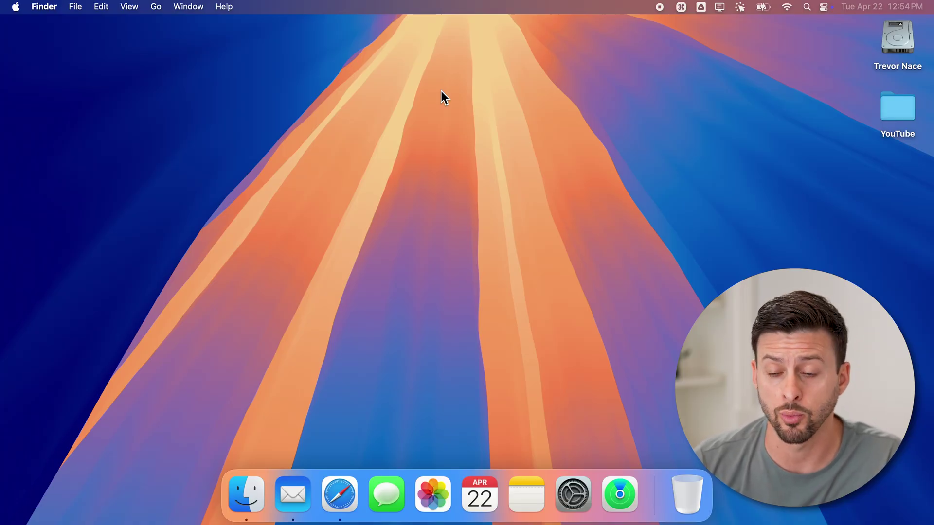
Open Spotlight Search from the menu bar
{"action": "left_click", "coordinate": [809, 7]}
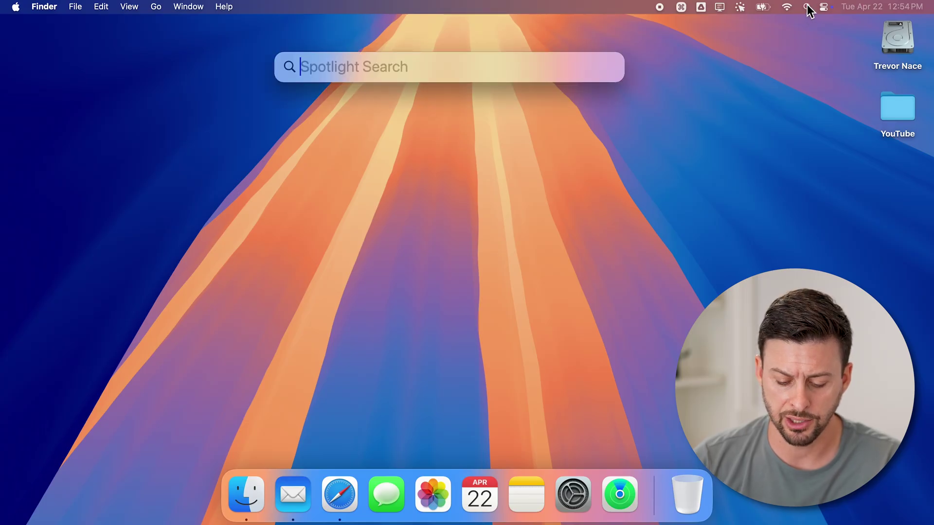
{"action": "type", "text": "faceTime"}
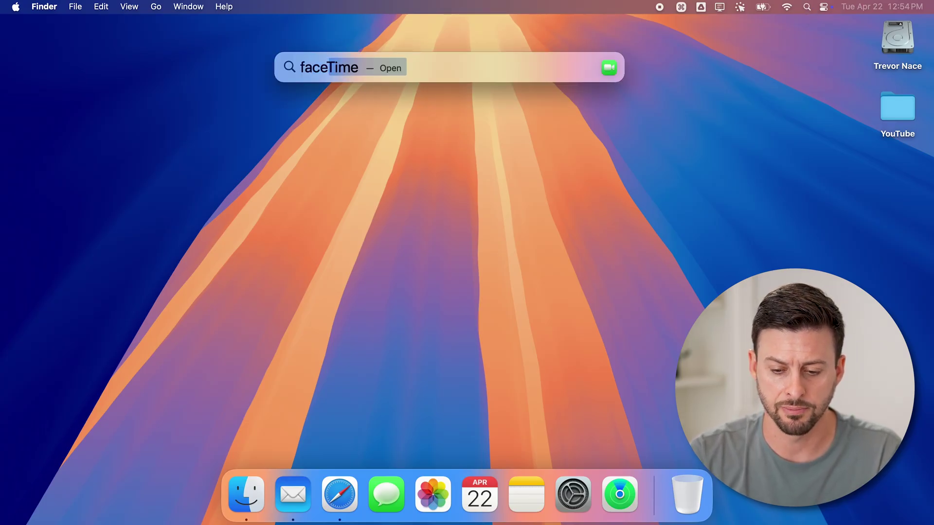
Launch FaceTime via a Spotlight search for 'face' and show its app menu
{"action": "key", "text": "Return"}
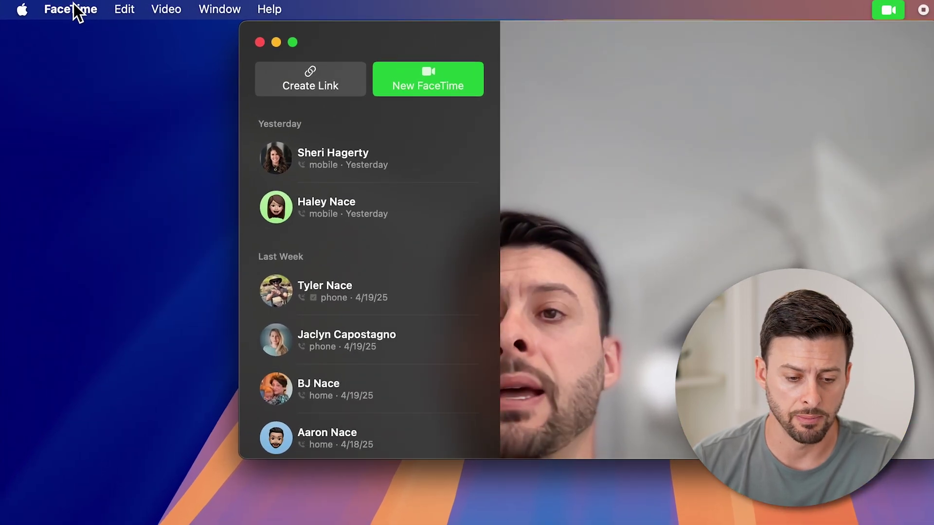
{"action": "left_click", "coordinate": [73, 9]}
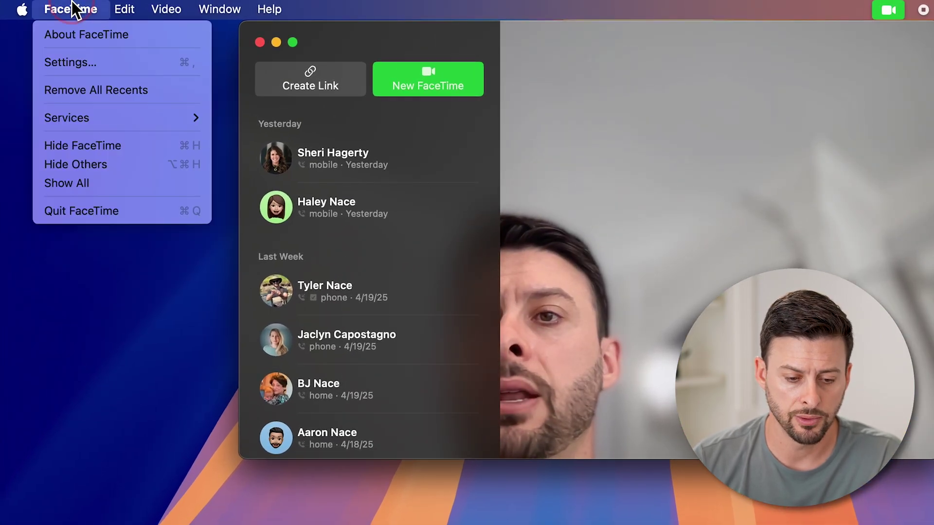
Open FaceTime Settings on the General tab with Calls from iPhone unchecked
{"action": "left_click", "coordinate": [70, 62]}
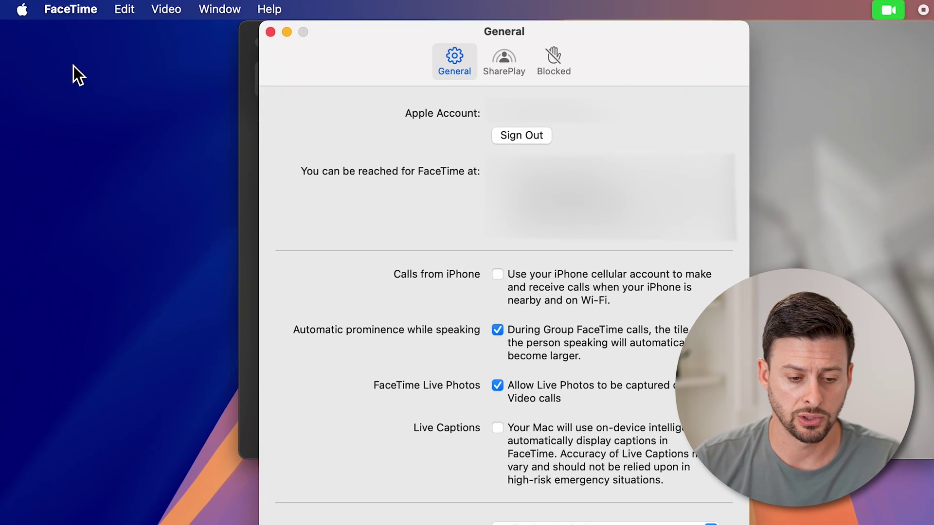
Open System Settings, go to Notifications, and open notifications from iPhone
{"action": "left_click", "coordinate": [23, 11]}
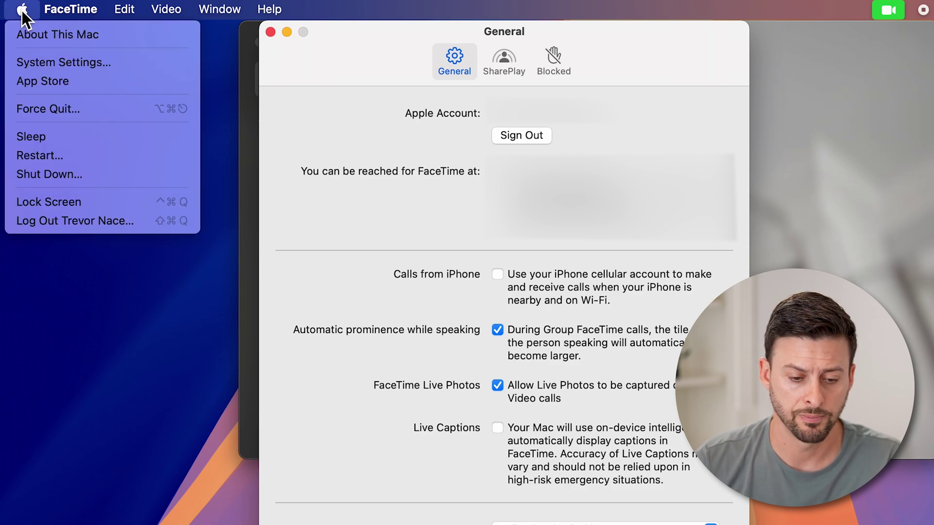
{"action": "left_click", "coordinate": [36, 62]}
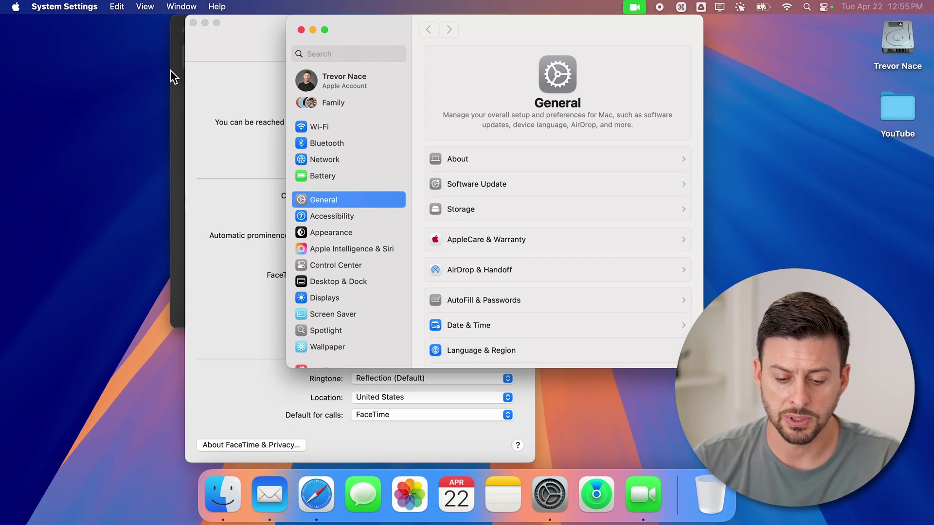
{"action": "scroll", "coordinate": [330, 215], "scroll_direction": "down", "scroll_amount": 5}
{"action": "scroll", "coordinate": [330, 216], "scroll_direction": "down", "scroll_amount": 3}
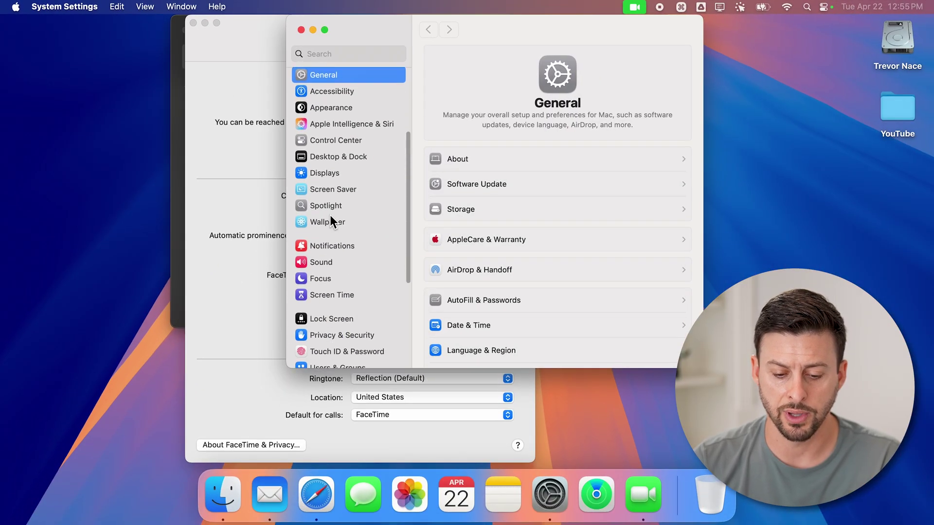
{"action": "left_click", "coordinate": [318, 244]}
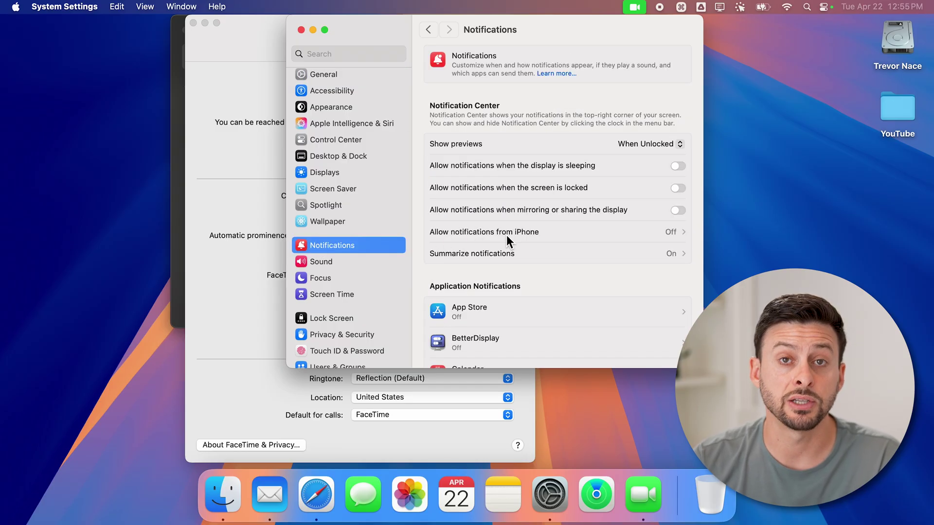
{"action": "left_click", "coordinate": [675, 232]}
Toggle 'Allow notifications from iPhone' on, then back off
{"action": "left_click", "coordinate": [678, 57]}
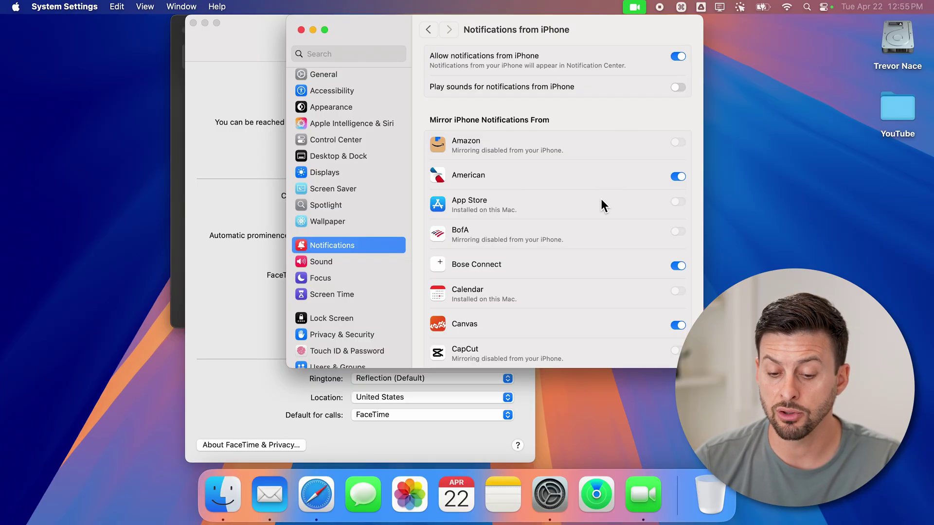
{"action": "left_click", "coordinate": [680, 58]}
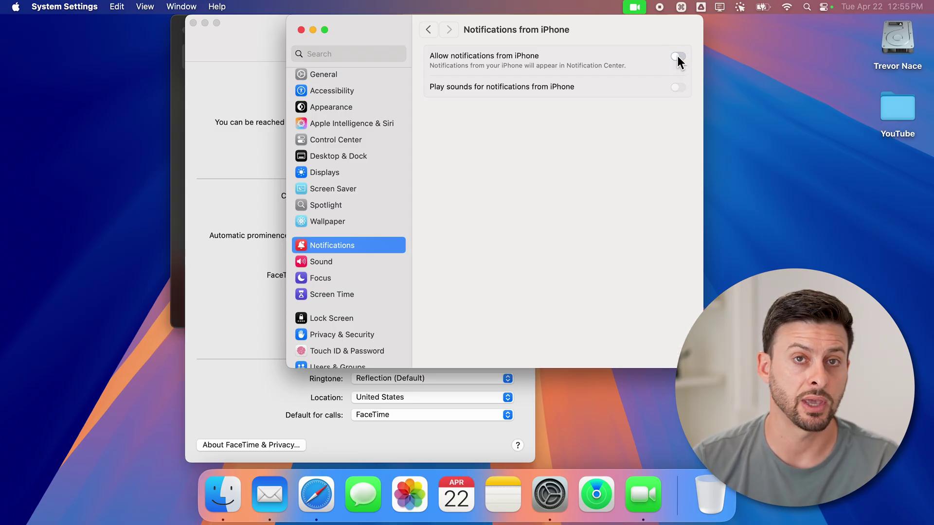